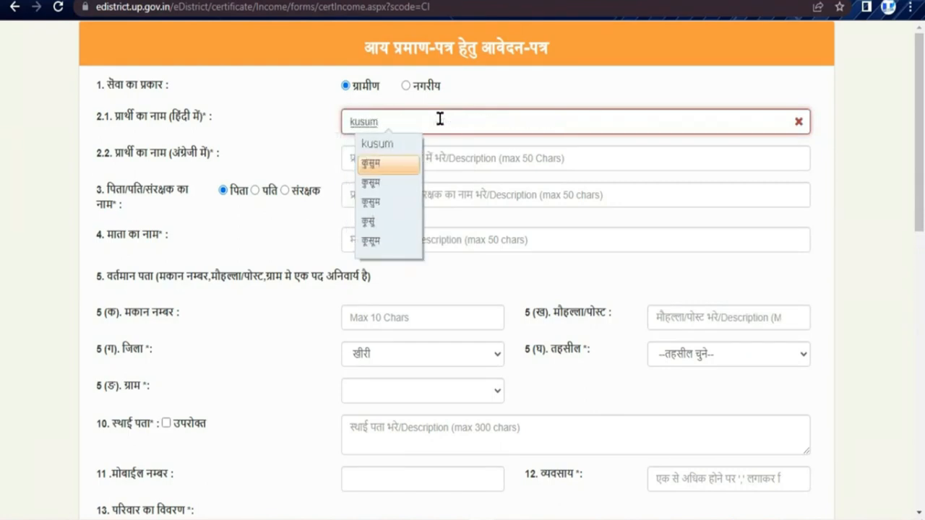
- Enter the applicant's name in Hindi on the income certificate application
{"action": "key", "text": "space"}
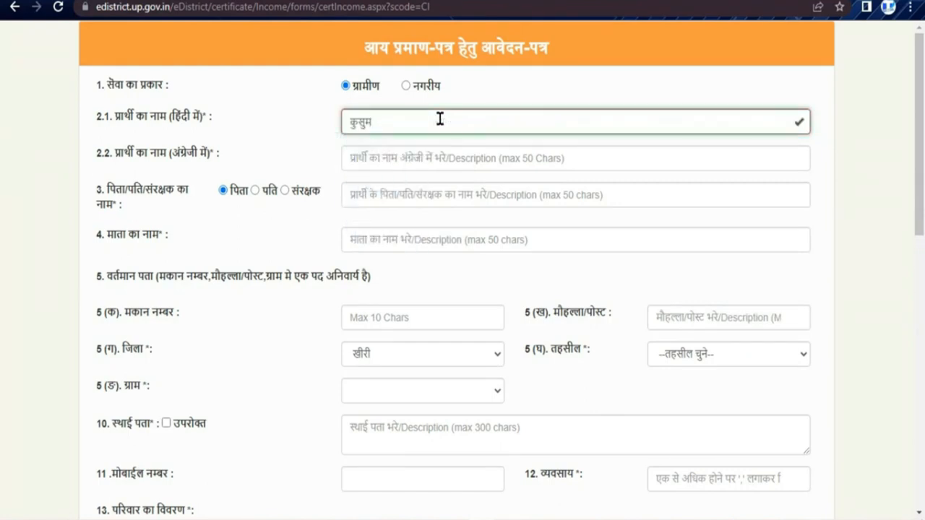
{"action": "key", "text": "BackSpace"}
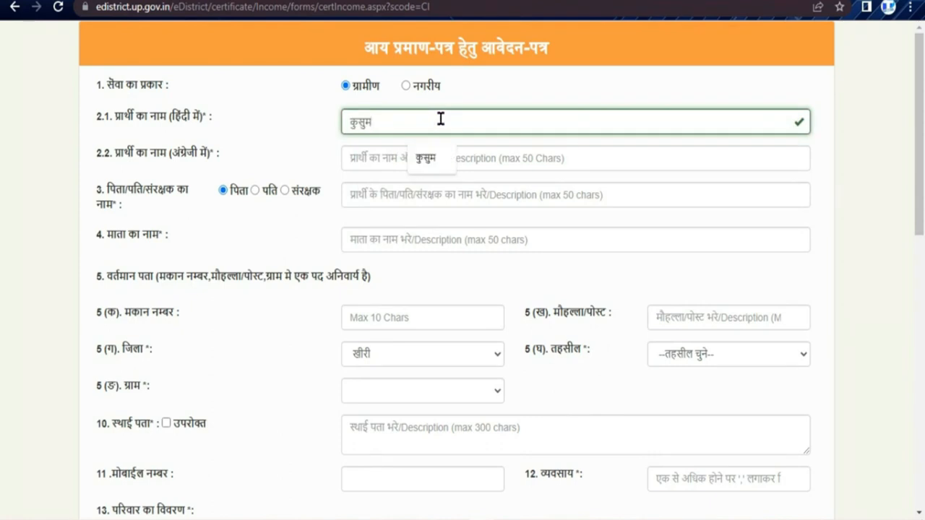
{"action": "left_click", "coordinate": [427, 158]}
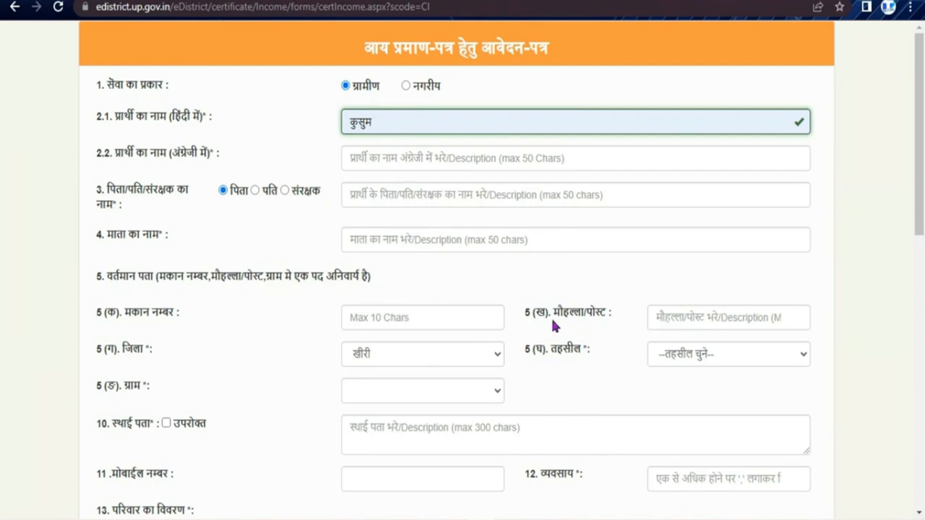
- Examine the available district, tehsil and village choices for the current address
{"action": "left_click_drag", "start_coordinate": [920, 153], "coordinate": [918, 211]}
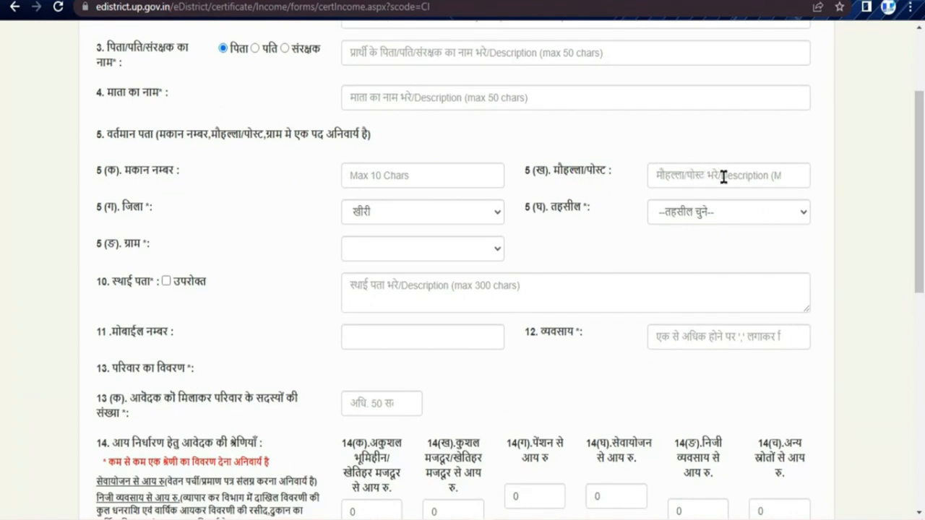
{"action": "left_click", "coordinate": [751, 216]}
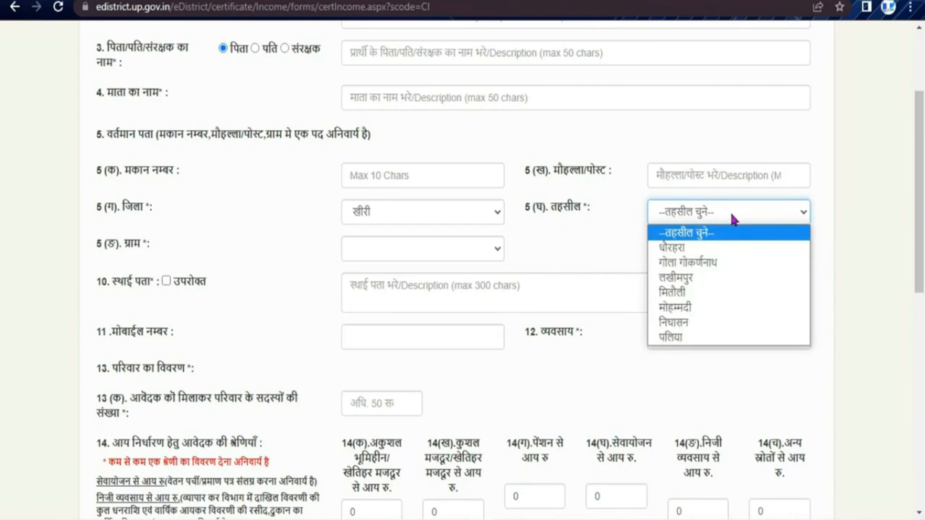
{"action": "left_click", "coordinate": [609, 236]}
{"action": "left_click", "coordinate": [385, 212]}
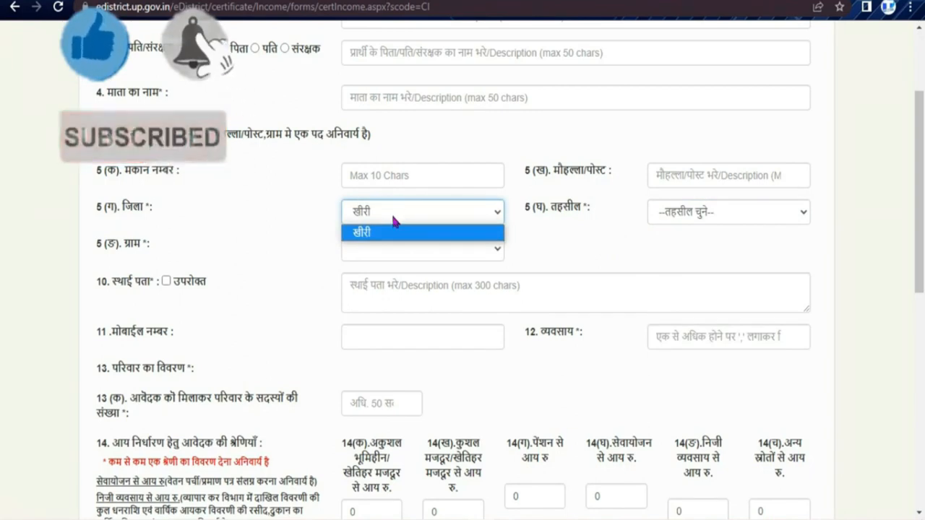
{"action": "left_click", "coordinate": [394, 232]}
{"action": "left_click", "coordinate": [706, 216]}
{"action": "left_click", "coordinate": [618, 230]}
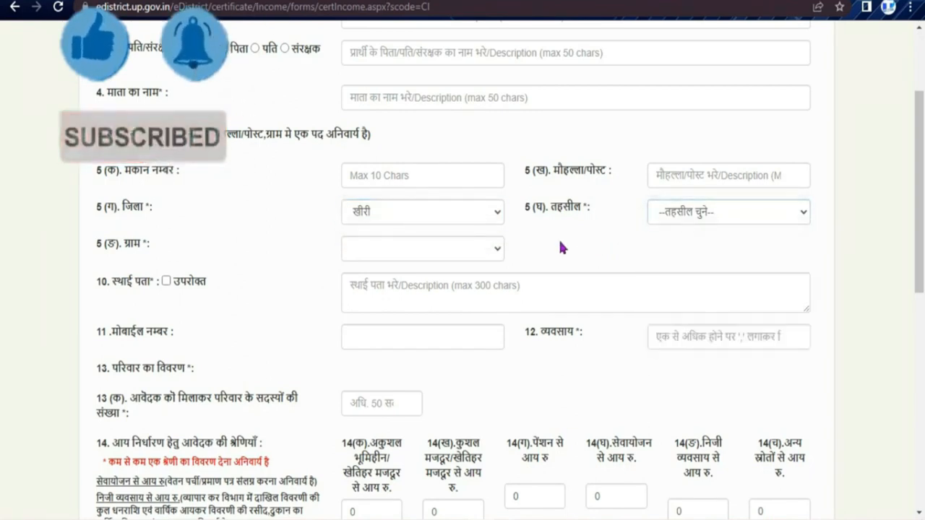
{"action": "left_click", "coordinate": [451, 249]}
{"action": "left_click", "coordinate": [584, 245]}
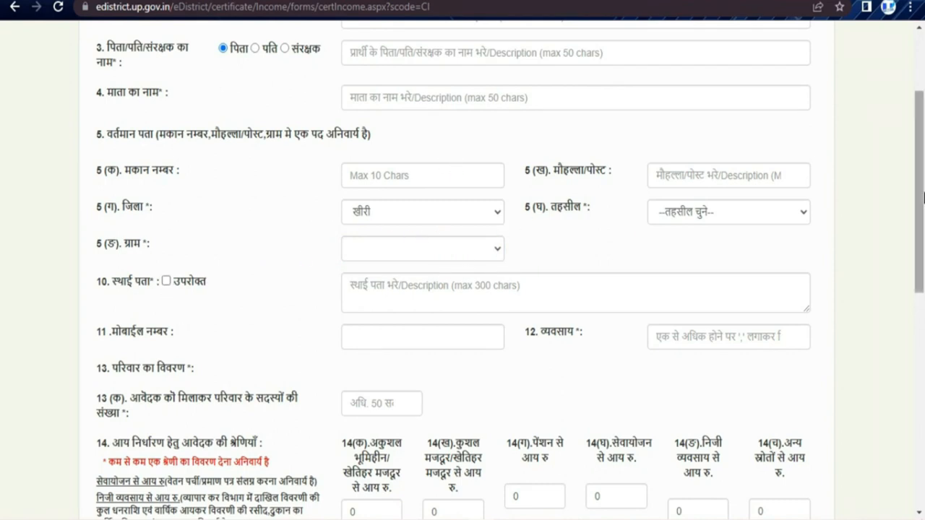
- Set the number of family members including the applicant to 4 and review the family member rows
{"action": "left_click_drag", "start_coordinate": [923, 182], "coordinate": [922, 233]}
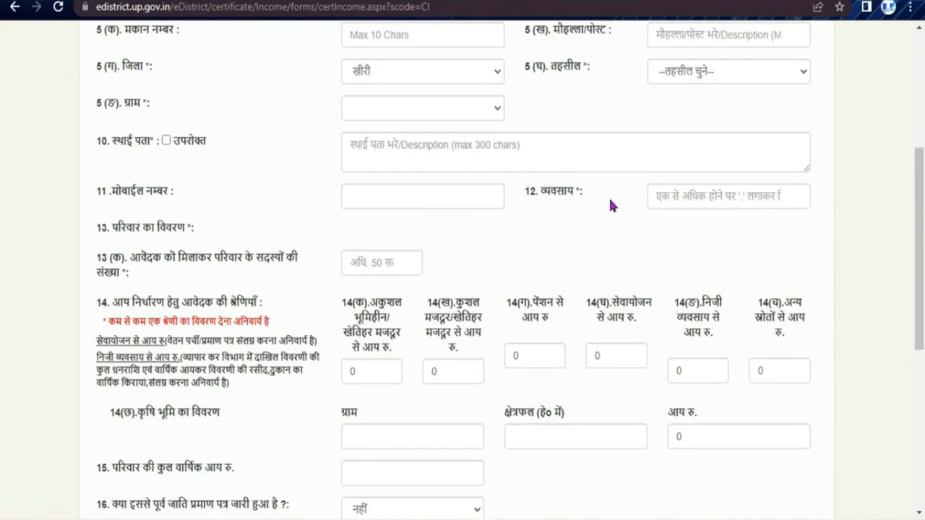
{"action": "left_click", "coordinate": [677, 203]}
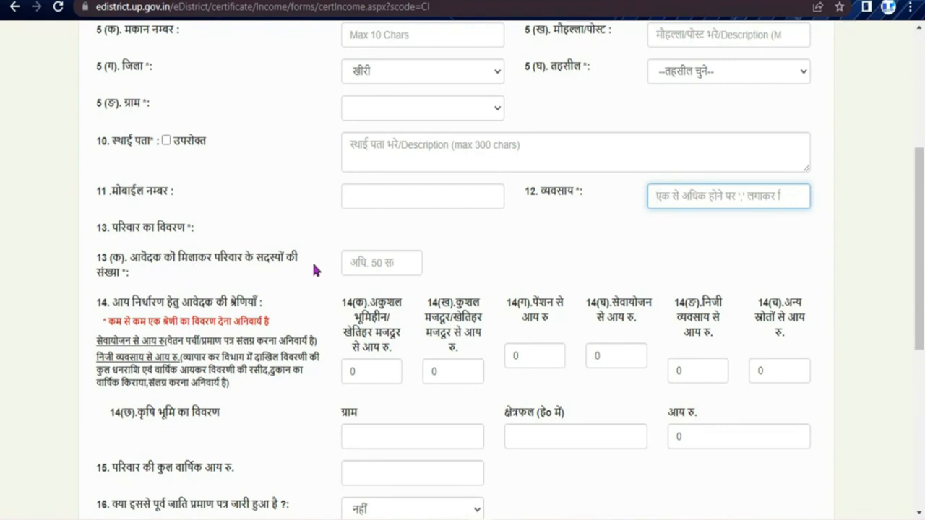
{"action": "left_click", "coordinate": [348, 262]}
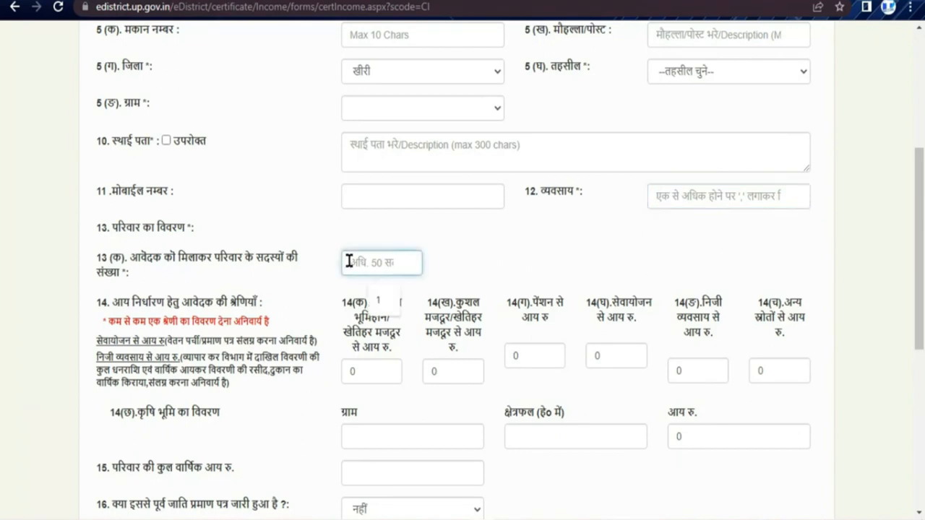
{"action": "left_click", "coordinate": [352, 293]}
{"action": "left_click", "coordinate": [477, 260]}
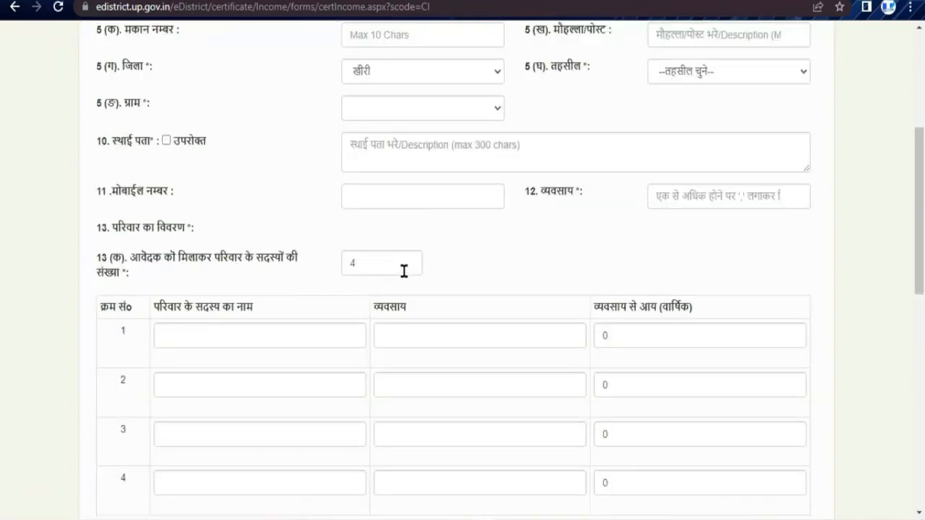
{"action": "scroll", "coordinate": [404, 271], "scroll_direction": "down", "scroll_amount": 2}
{"action": "scroll", "coordinate": [404, 271], "scroll_direction": "down", "scroll_amount": 2}
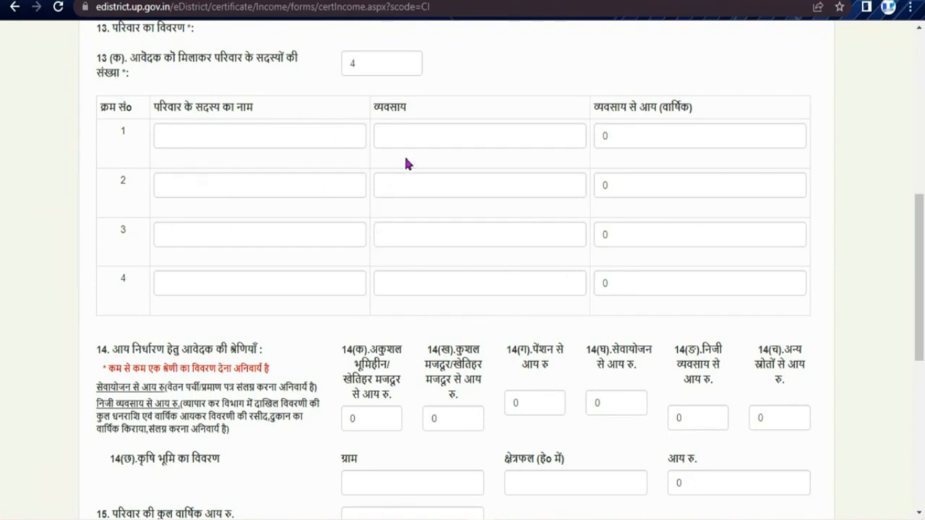
- Set the number of family members including the applicant to 1
{"action": "scroll", "coordinate": [411, 159], "scroll_direction": "up", "scroll_amount": 3}
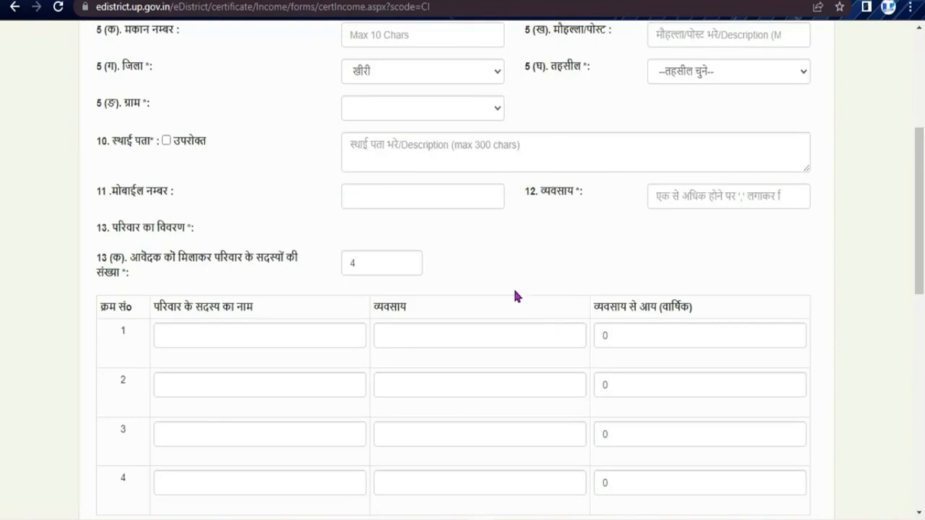
{"action": "left_click", "coordinate": [363, 267]}
{"action": "key", "text": "BackSpace"}
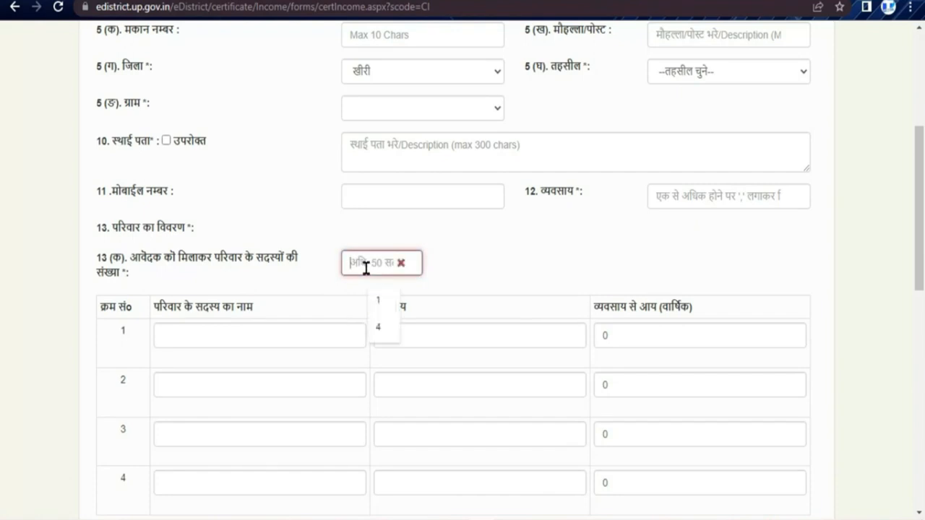
{"action": "left_click", "coordinate": [366, 304]}
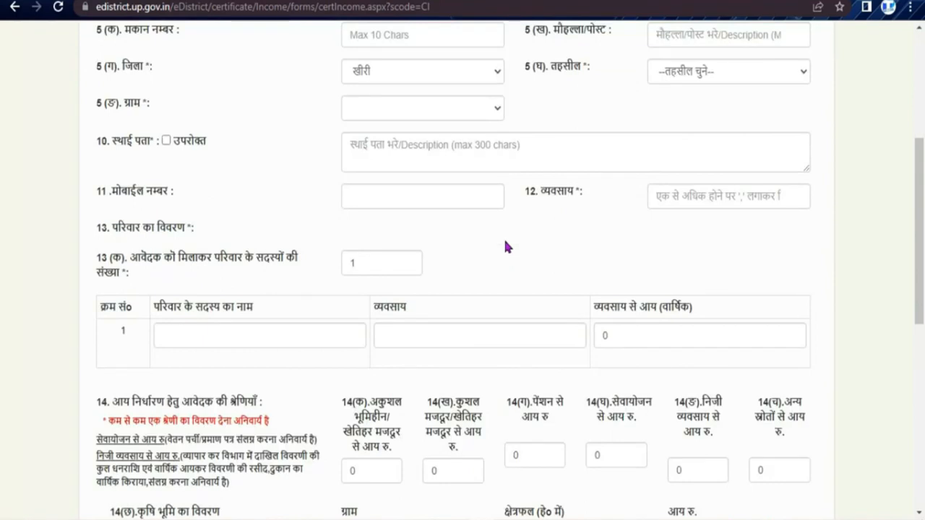
- Set the income from agricultural land in item 14(छ) to 19000
{"action": "scroll", "coordinate": [506, 247], "scroll_direction": "down", "scroll_amount": 3}
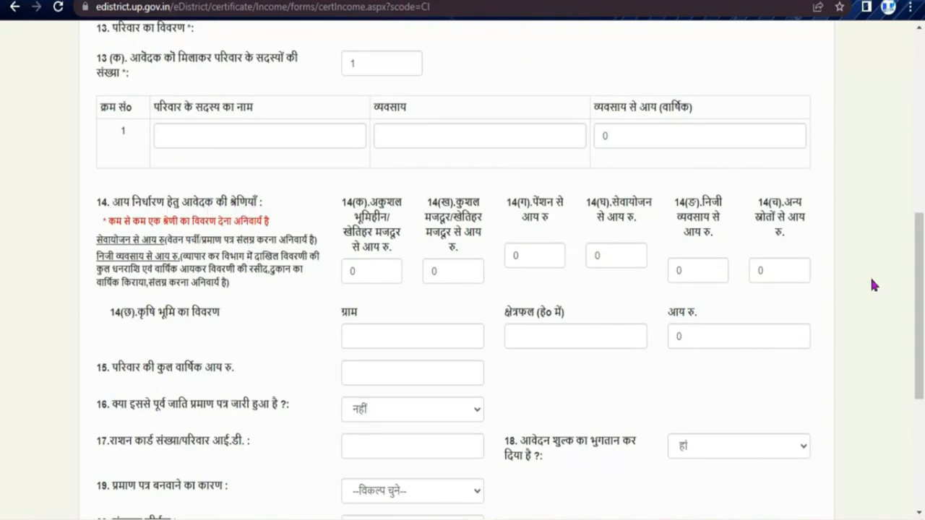
{"action": "scroll", "coordinate": [921, 253], "scroll_direction": "down", "scroll_amount": 1}
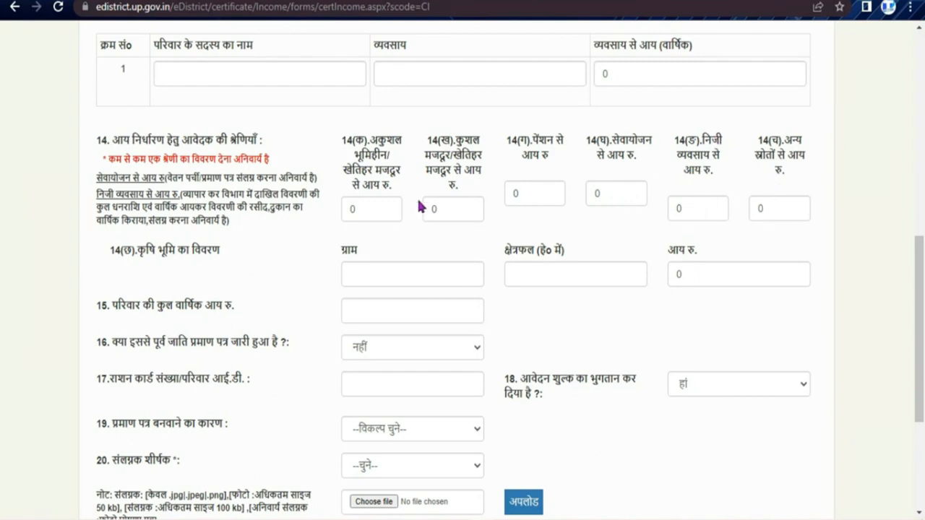
{"action": "left_click", "coordinate": [692, 272]}
{"action": "key", "text": "BackSpace"}
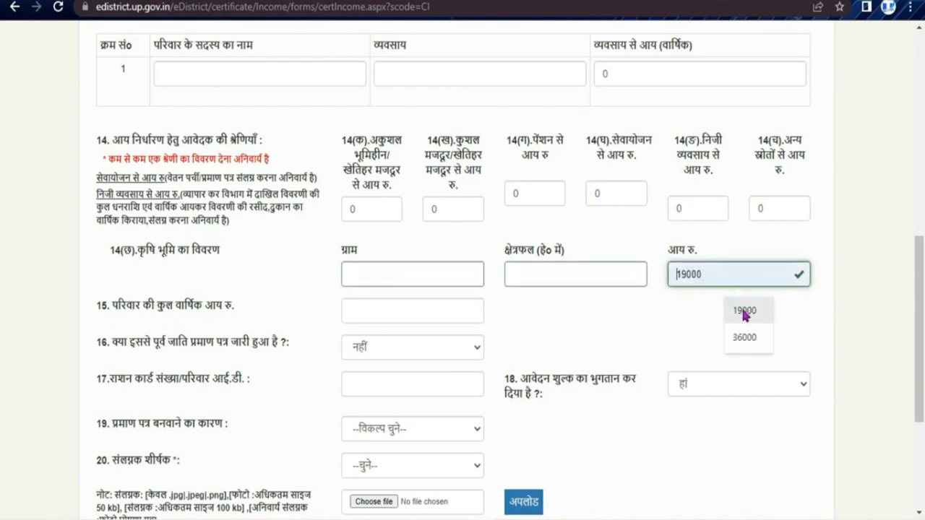
{"action": "left_click", "coordinate": [707, 338]}
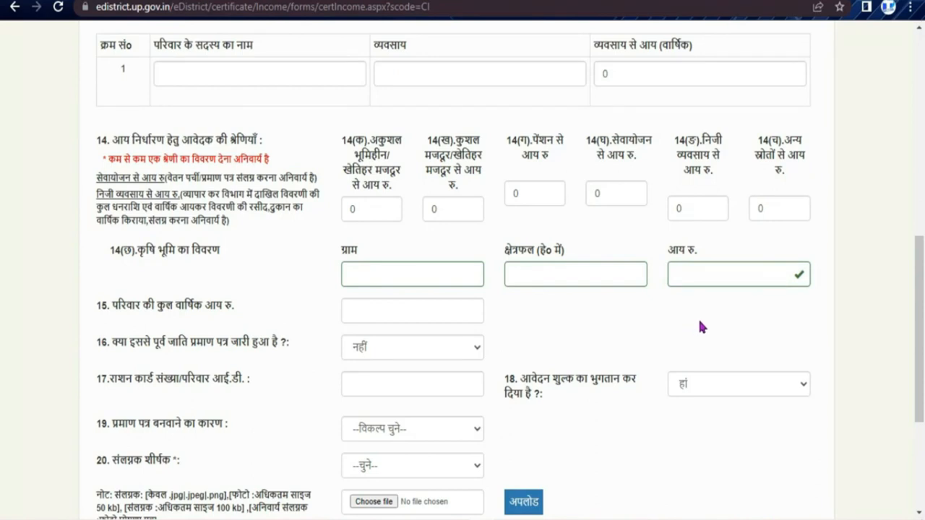
{"action": "left_click", "coordinate": [404, 314]}
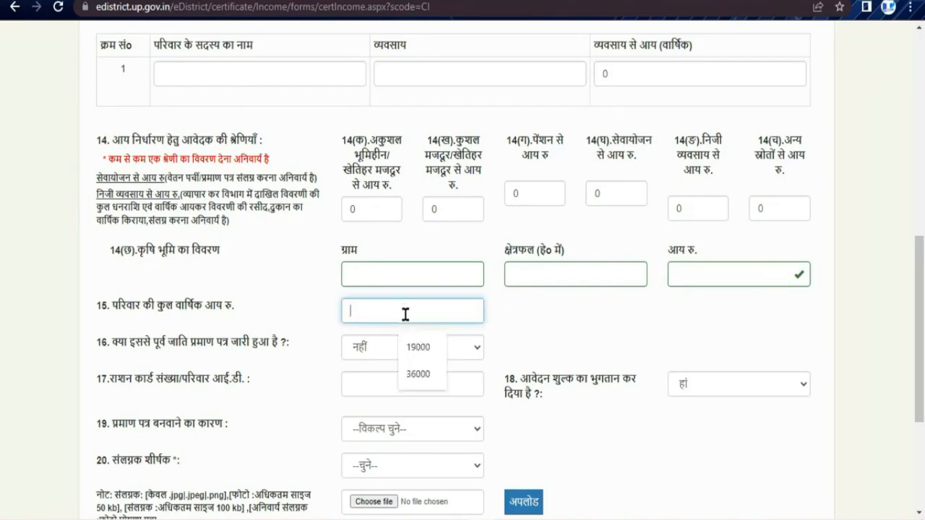
{"action": "left_click", "coordinate": [700, 275]}
{"action": "left_click", "coordinate": [745, 311]}
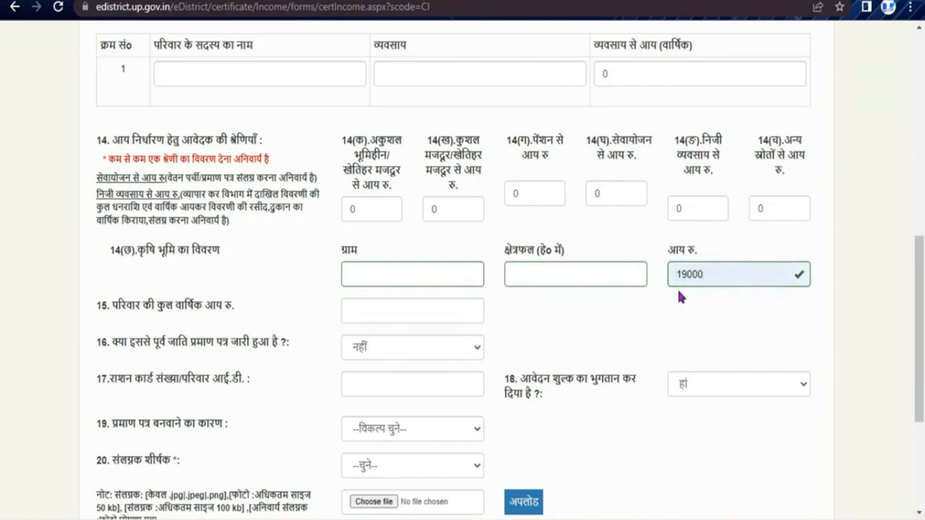
- Review the certificate reason and attachment title options, along with the blank pradhan certificate and self-declaration form
{"action": "scroll", "coordinate": [509, 340], "scroll_direction": "down", "scroll_amount": 3}
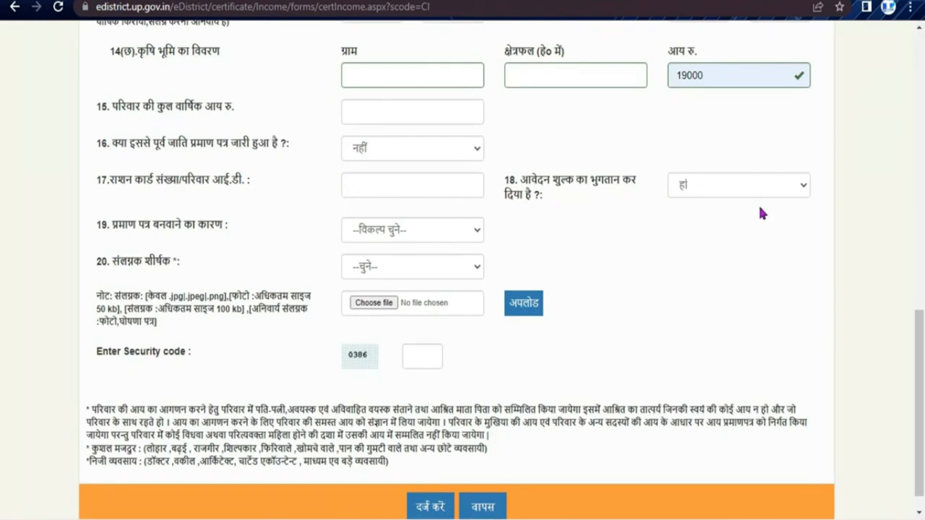
{"action": "left_click", "coordinate": [424, 232]}
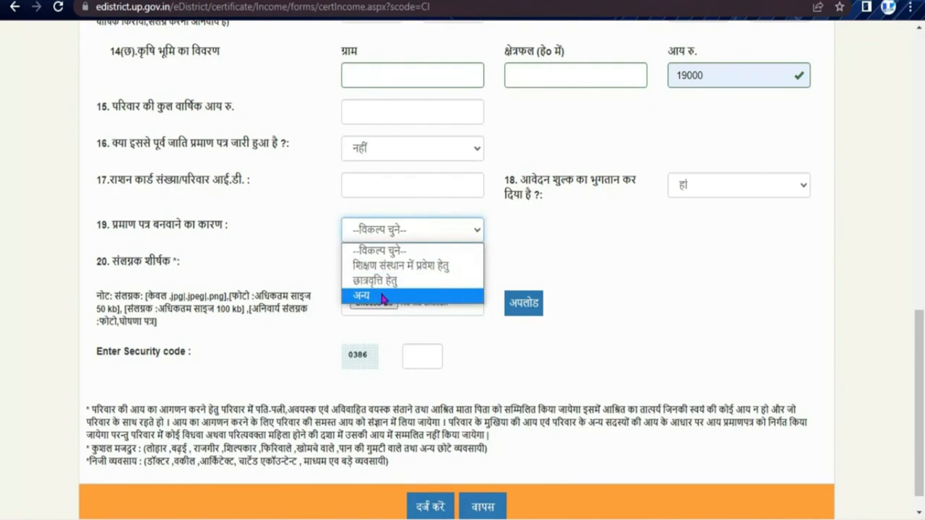
{"action": "left_click", "coordinate": [538, 275]}
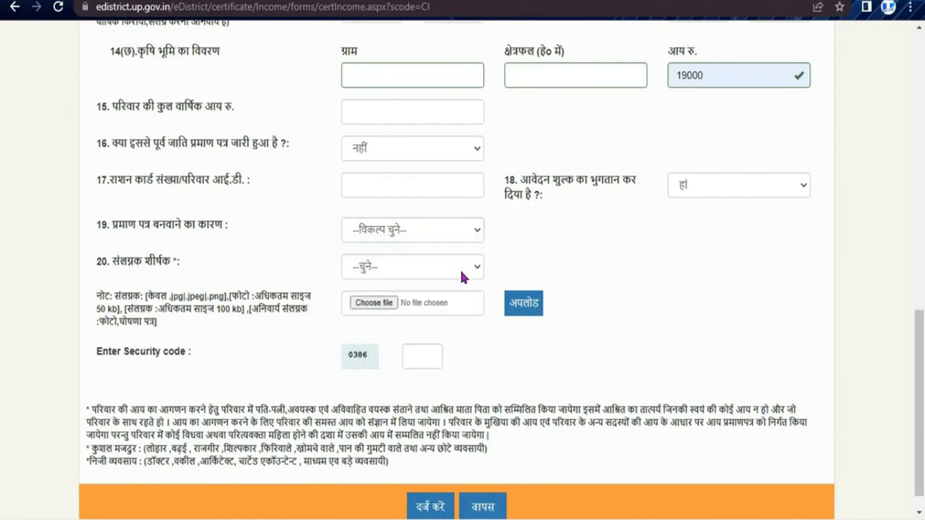
{"action": "left_click", "coordinate": [426, 269]}
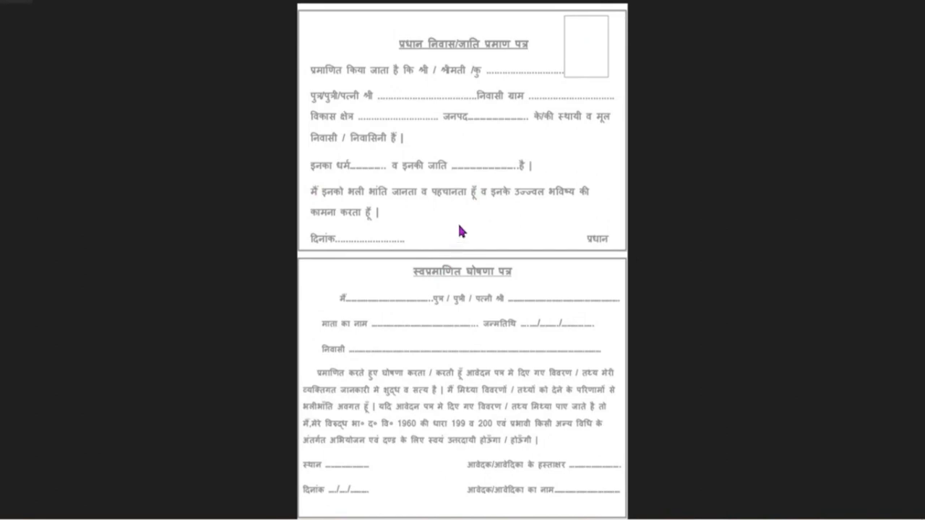
{"action": "scroll", "coordinate": [459, 225], "scroll_direction": "up", "scroll_amount": 5}
{"action": "scroll", "coordinate": [462, 228], "scroll_direction": "down", "scroll_amount": 4}
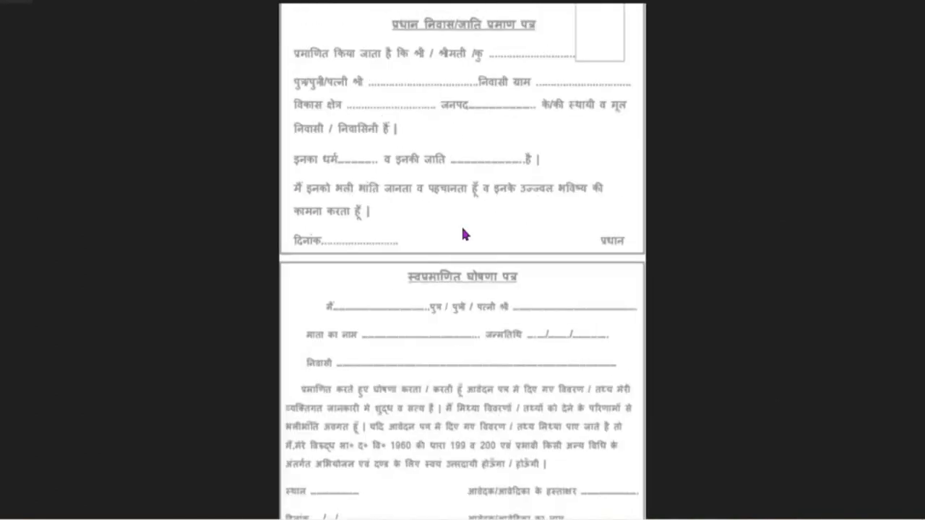
{"action": "scroll", "coordinate": [463, 233], "scroll_direction": "down", "scroll_amount": 1}
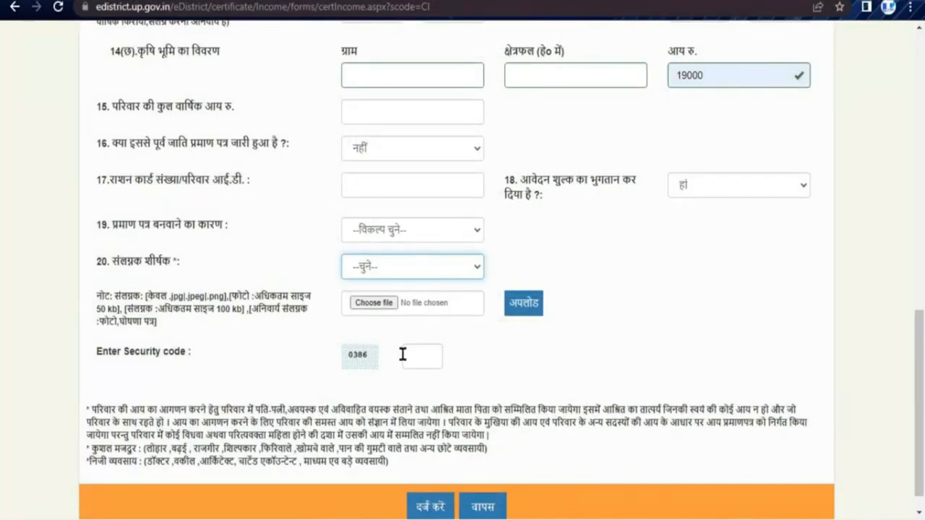
{"action": "left_click", "coordinate": [378, 266]}
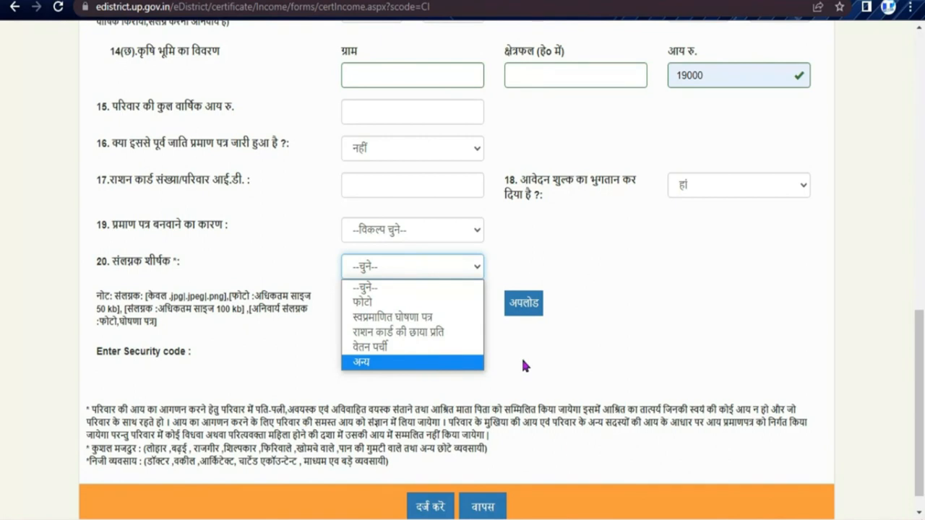
{"action": "left_click", "coordinate": [541, 358]}
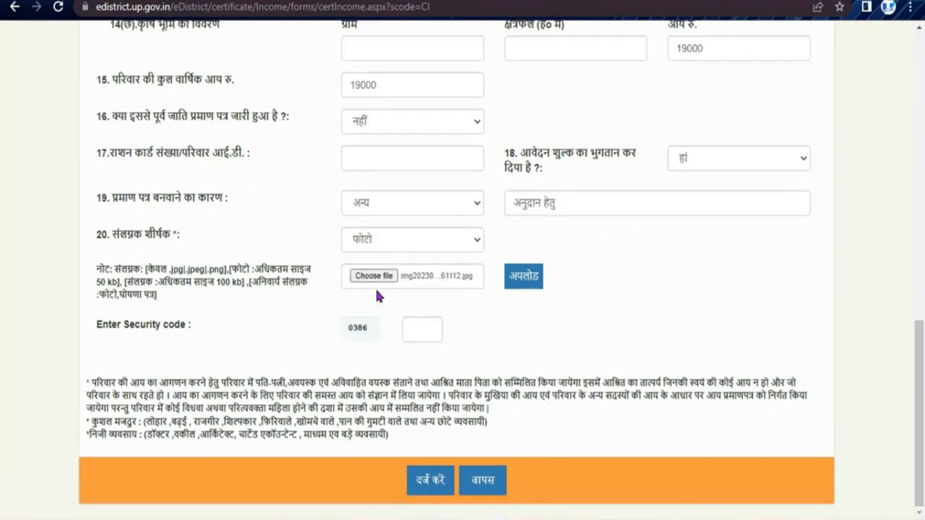
- Choose फोटो as the attachment title and upload the selected JPG image
{"action": "left_click", "coordinate": [375, 238]}
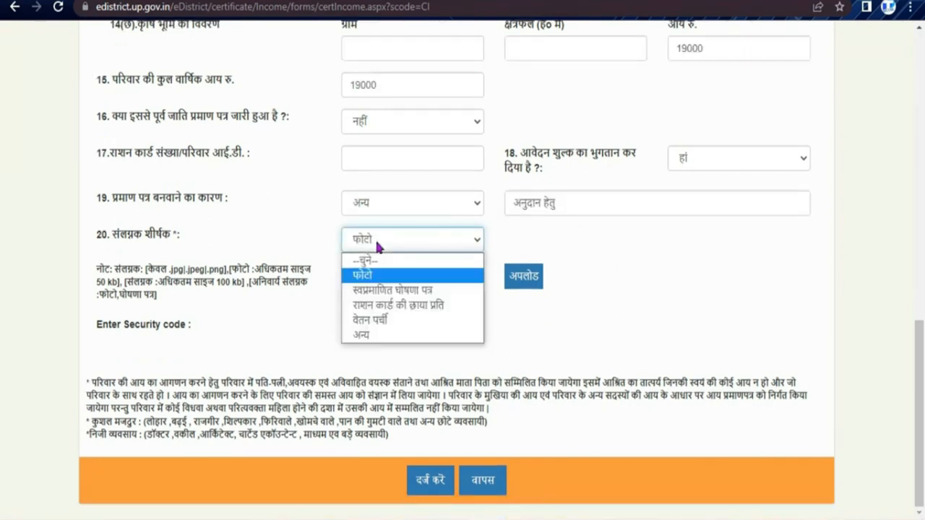
{"action": "left_click", "coordinate": [376, 275]}
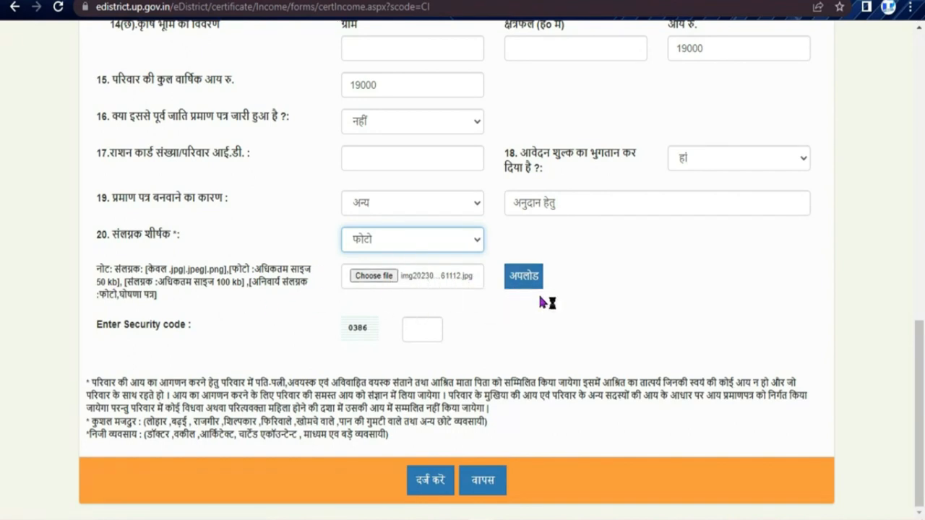
{"action": "left_click", "coordinate": [522, 282]}
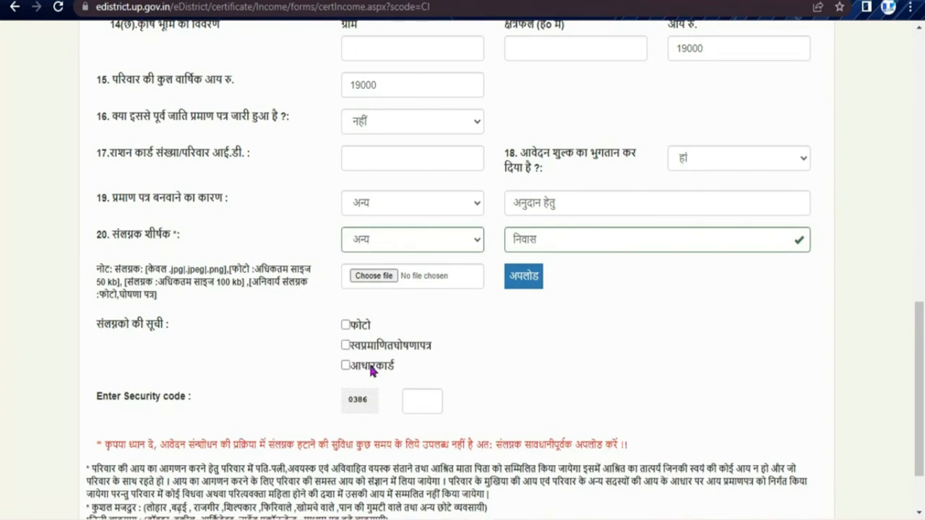
- Choose अन्य as the attachment title for the निवास document
{"action": "left_click", "coordinate": [414, 246]}
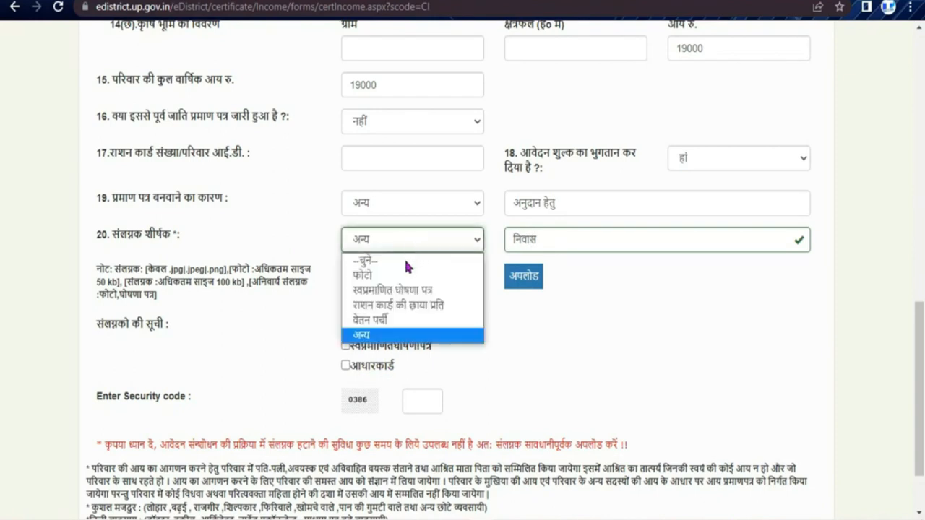
{"action": "left_click", "coordinate": [404, 337]}
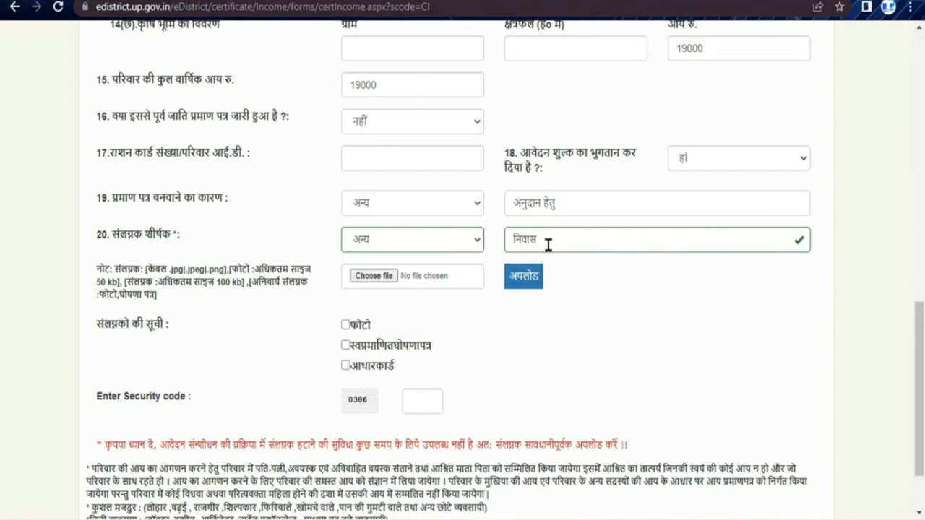
- Upload the image img20230220_19465217.jpg as the निवास attachment
{"action": "left_click", "coordinate": [374, 282]}
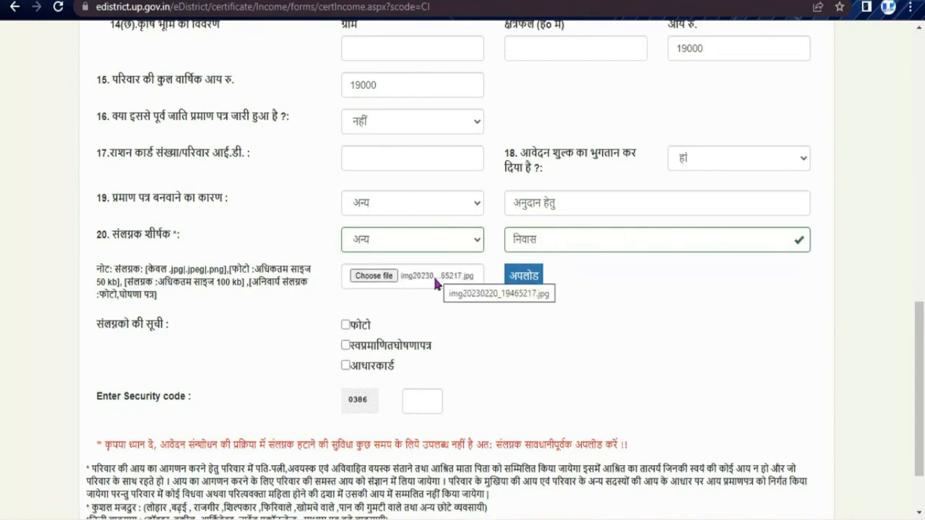
{"action": "left_click", "coordinate": [511, 284]}
{"action": "left_click", "coordinate": [527, 285]}
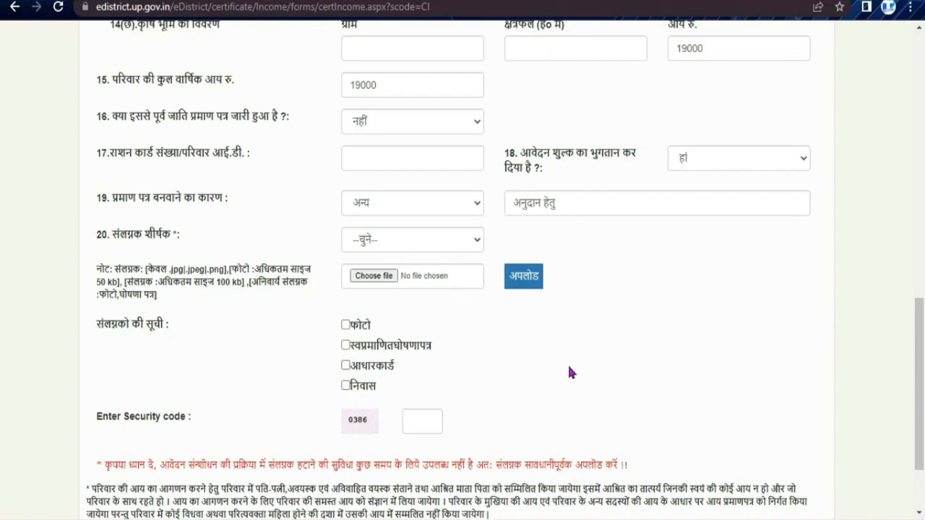
- Enter the displayed security code and submit the income certificate form with दर्ज करें
{"action": "left_click", "coordinate": [415, 421]}
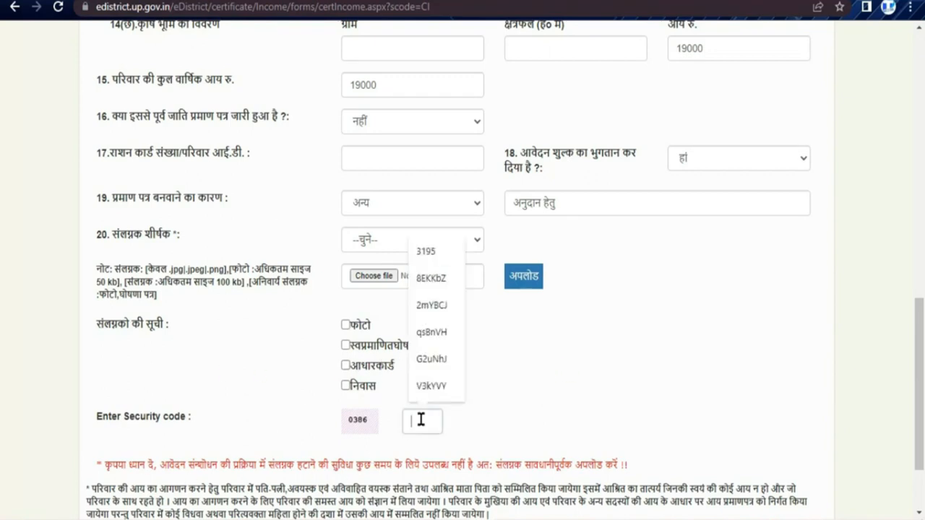
{"action": "type", "text": "0386"}
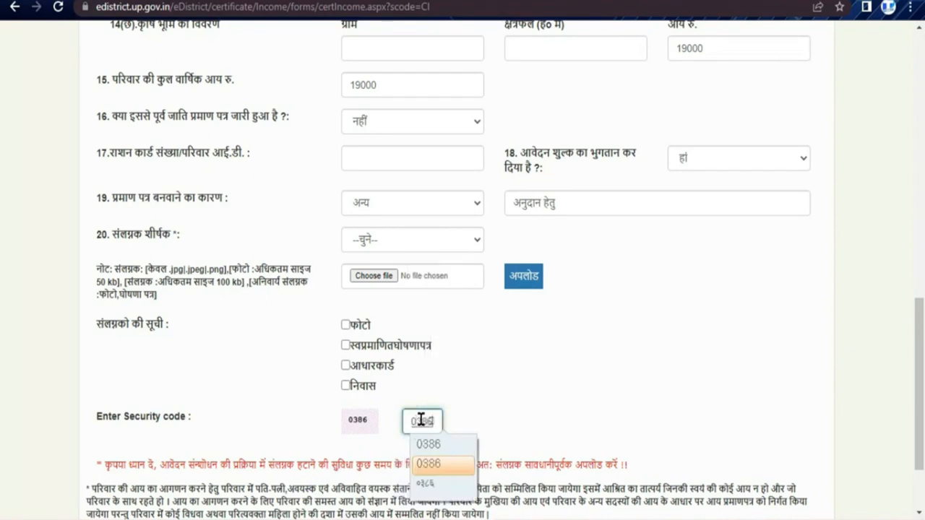
{"action": "left_click", "coordinate": [436, 461]}
{"action": "left_click", "coordinate": [549, 396]}
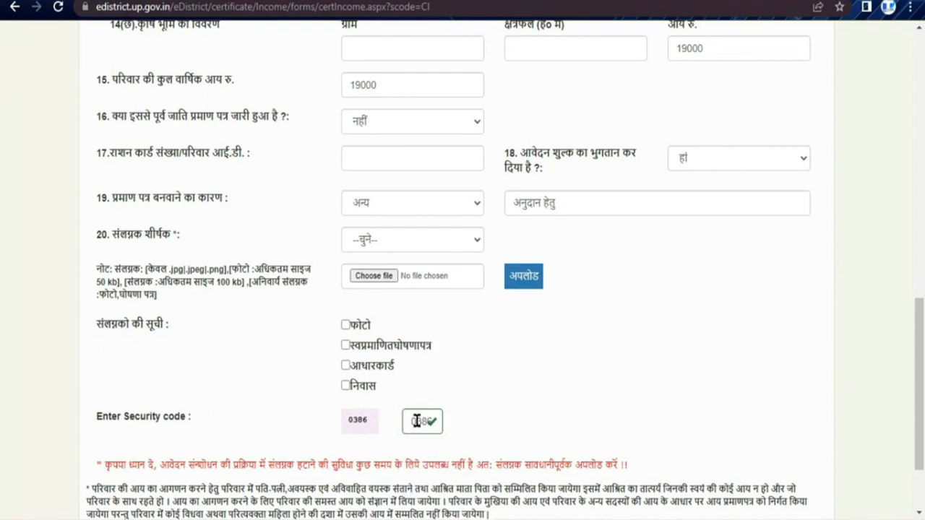
{"action": "scroll", "coordinate": [419, 421], "scroll_direction": "down", "scroll_amount": 2}
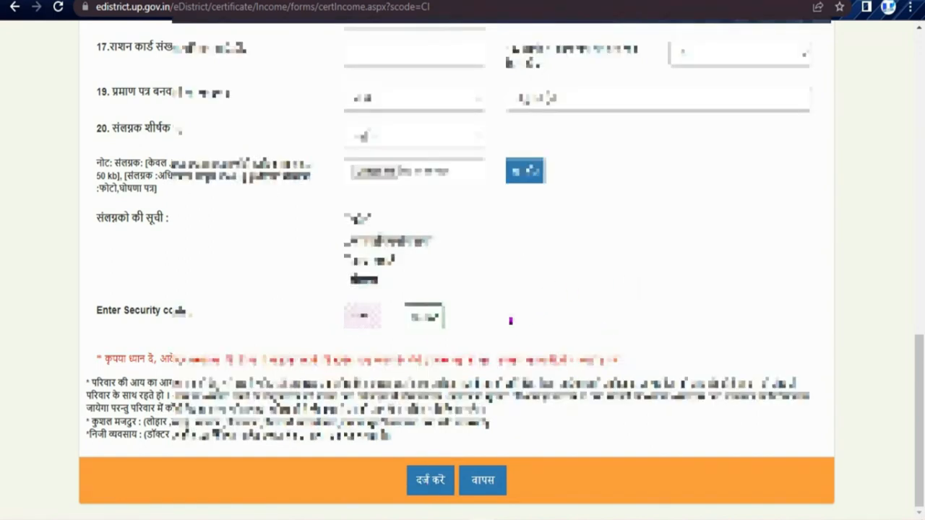
{"action": "left_click", "coordinate": [430, 480]}
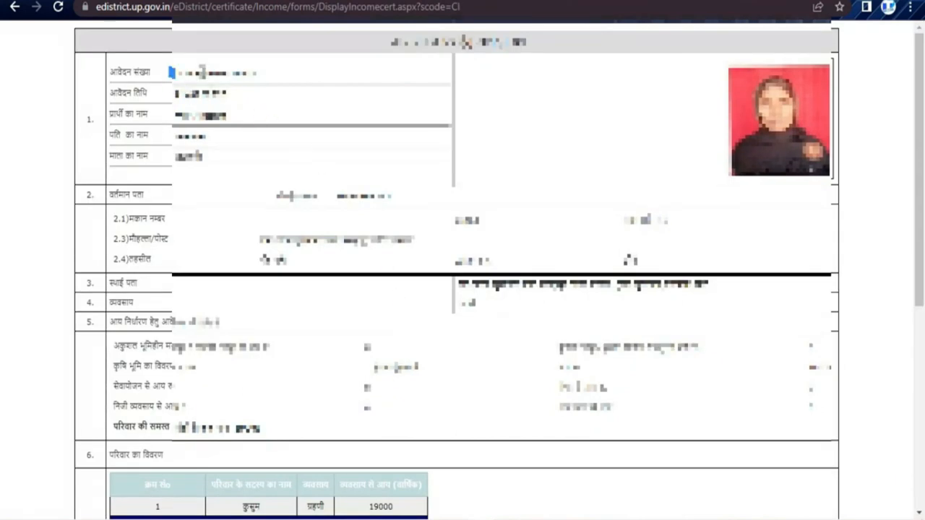
- Highlight the application number in the preview, submit the application and forward it to the approval authority
{"action": "left_click_drag", "start_coordinate": [168, 72], "coordinate": [283, 83]}
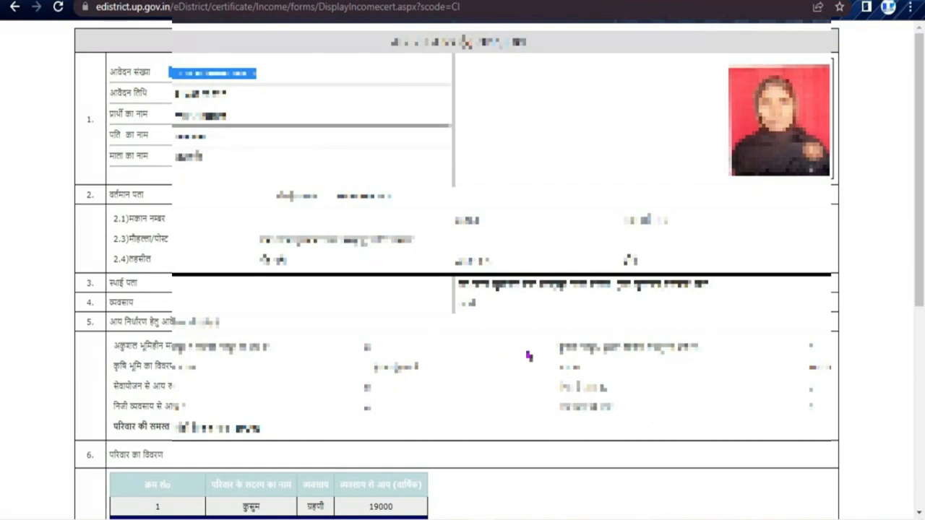
{"action": "scroll", "coordinate": [529, 356], "scroll_direction": "down", "scroll_amount": 5}
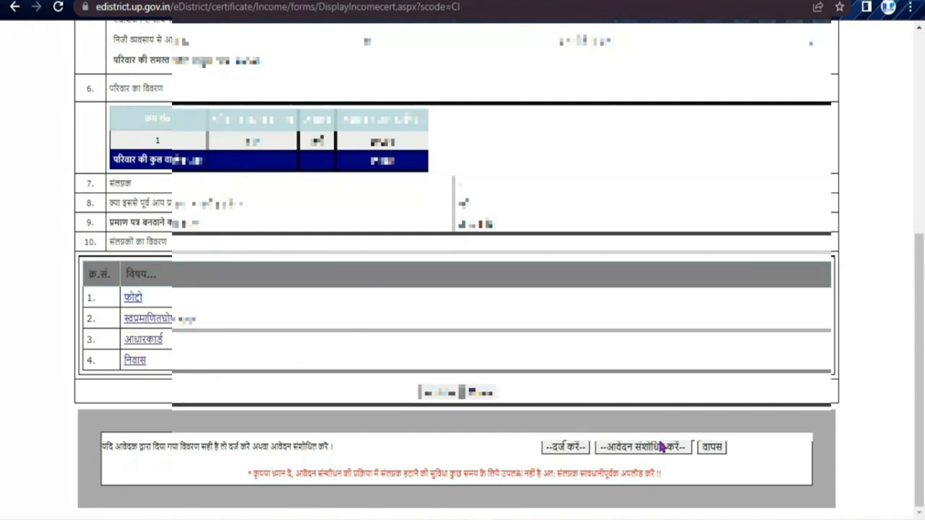
{"action": "left_click", "coordinate": [563, 449]}
{"action": "left_click", "coordinate": [326, 428]}
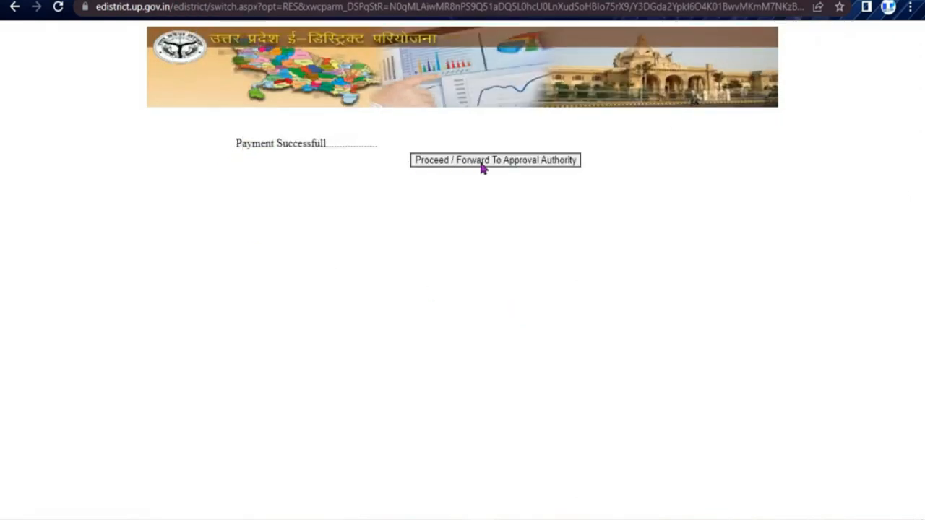
{"action": "left_click", "coordinate": [575, 163]}
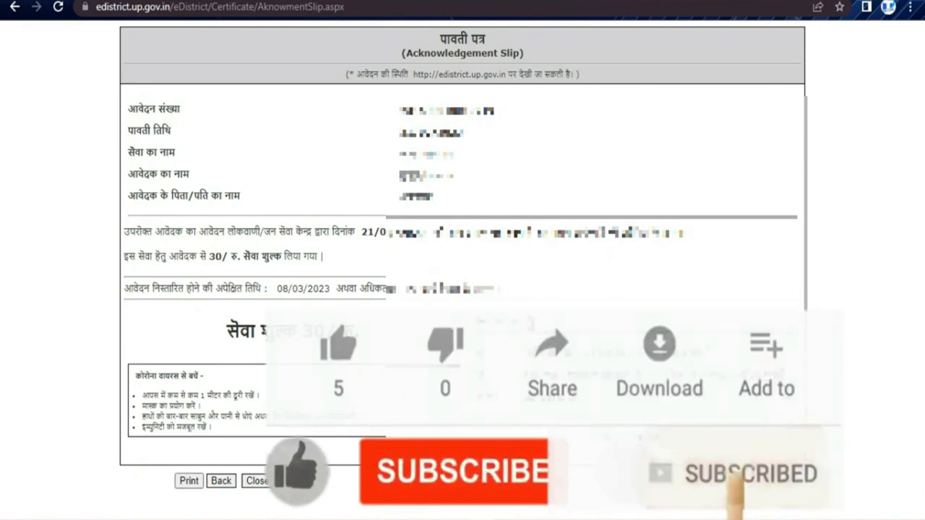
- Return from the acknowledgement slip to the service home page and look up an application's status by its application number
{"action": "left_click", "coordinate": [221, 482]}
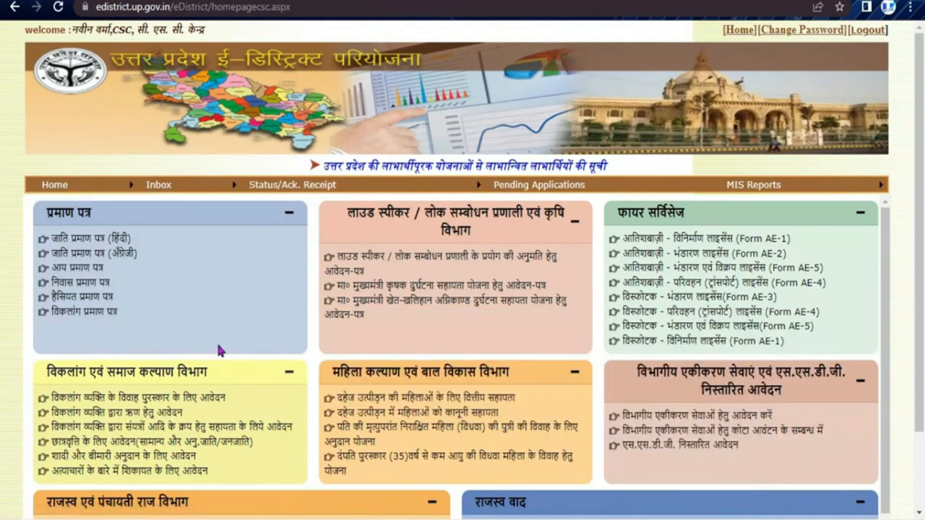
{"action": "mouse_move", "coordinate": [267, 190]}
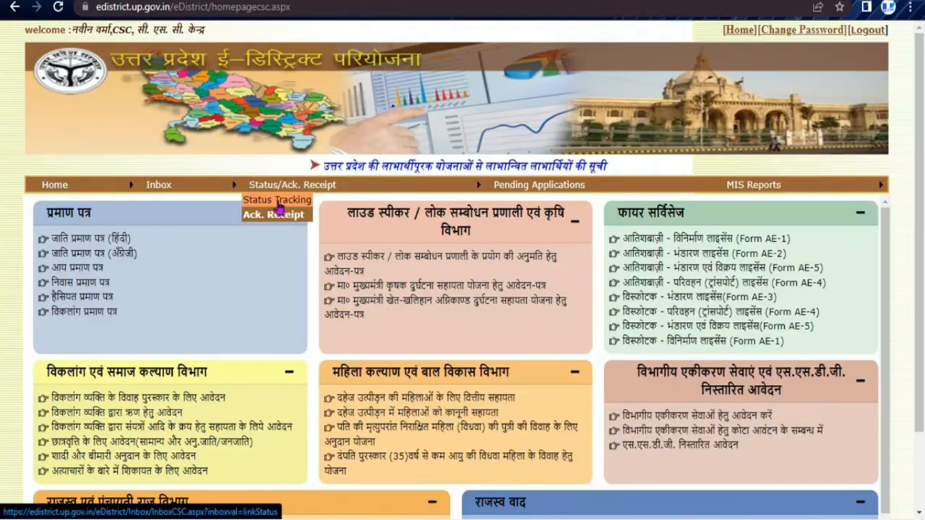
{"action": "left_click", "coordinate": [279, 210]}
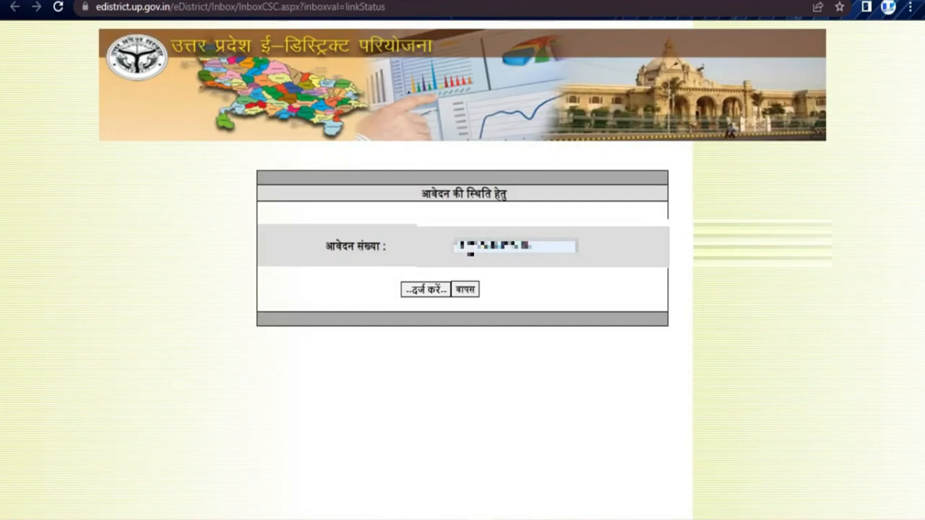
{"action": "left_click", "coordinate": [425, 289]}
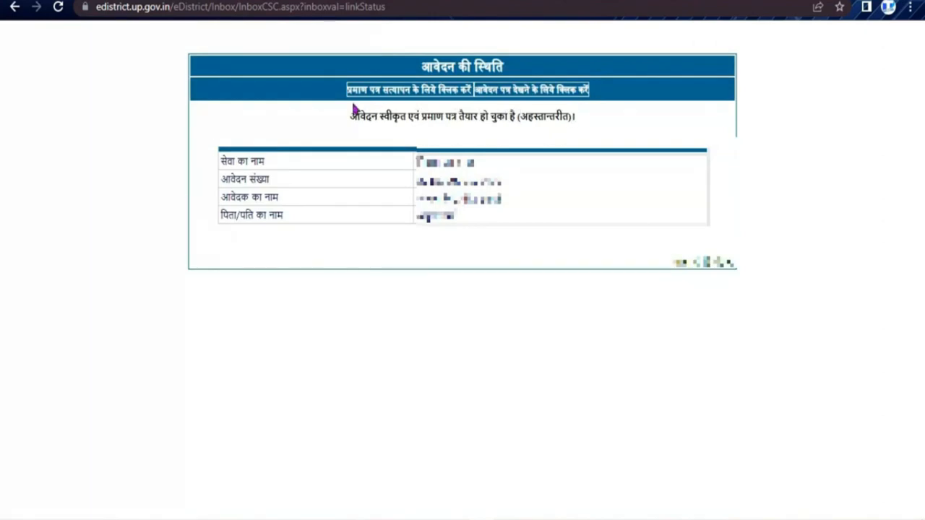
- View the issued certificate and its print preview from the status page, cancel printing and return to the service home page
{"action": "left_click", "coordinate": [440, 97]}
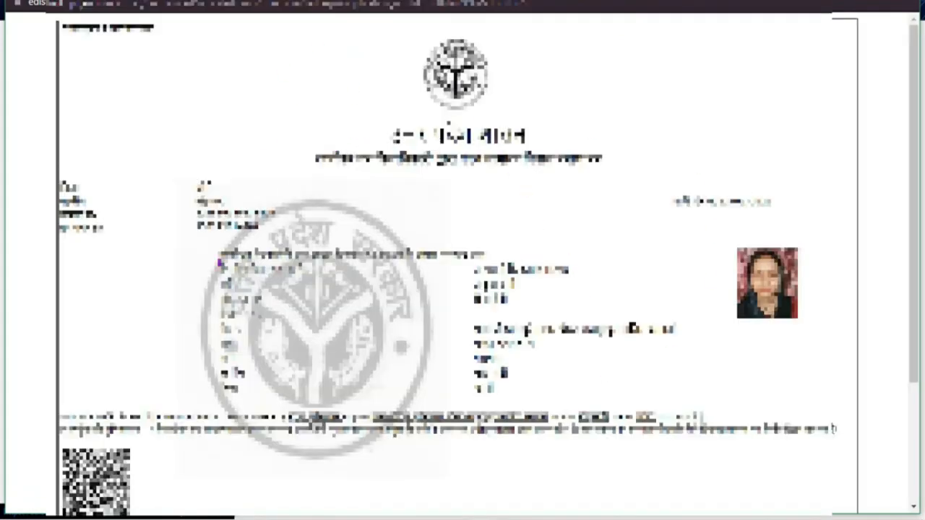
{"action": "scroll", "coordinate": [623, 348], "scroll_direction": "down", "scroll_amount": 5}
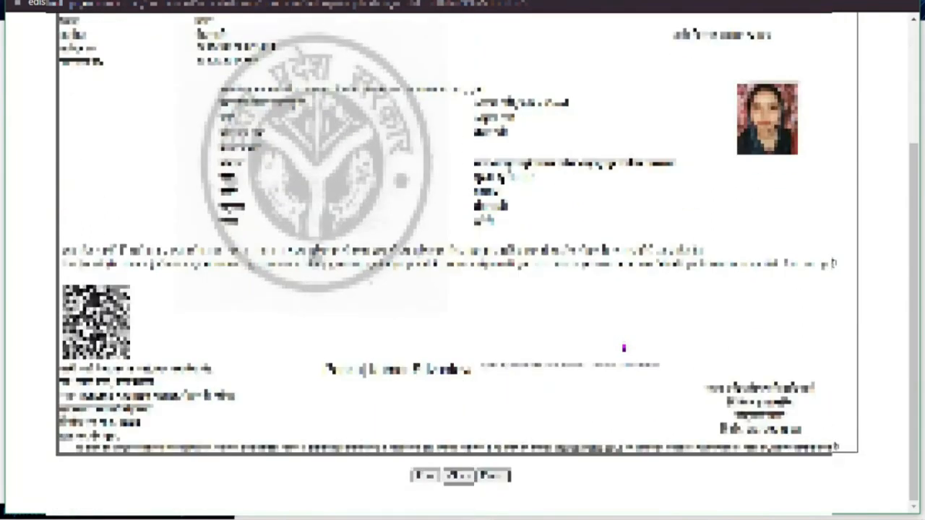
{"action": "left_click", "coordinate": [421, 480]}
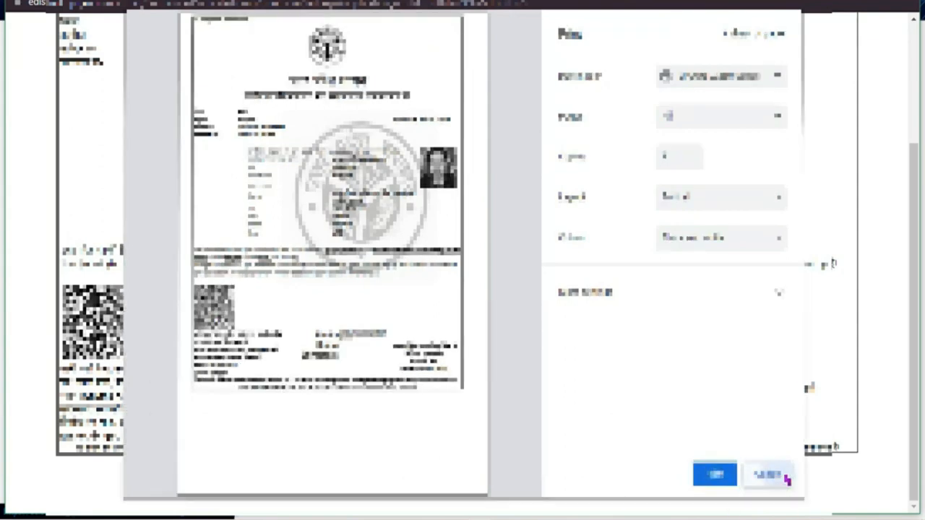
{"action": "left_click", "coordinate": [764, 472]}
{"action": "left_click", "coordinate": [14, 7]}
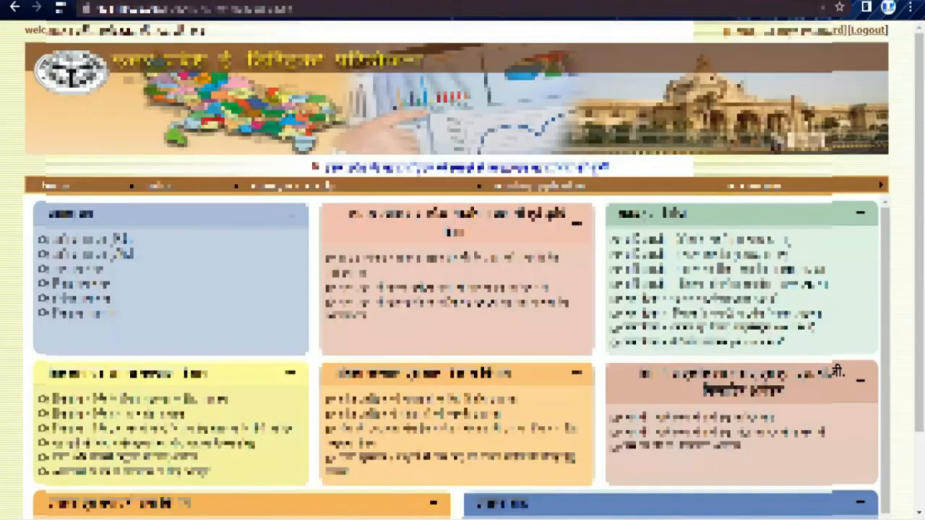